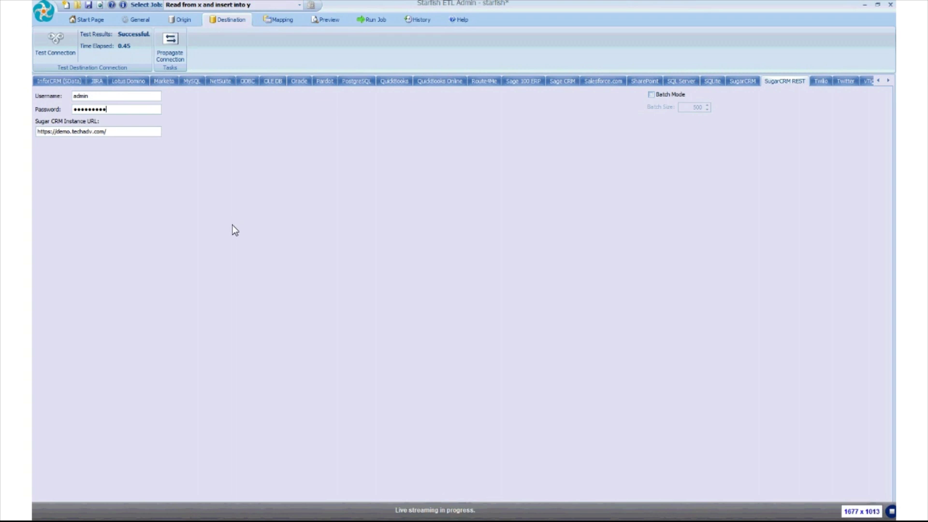
- Open the field mapping view of the current job
{"action": "left_click", "coordinate": [281, 21]}
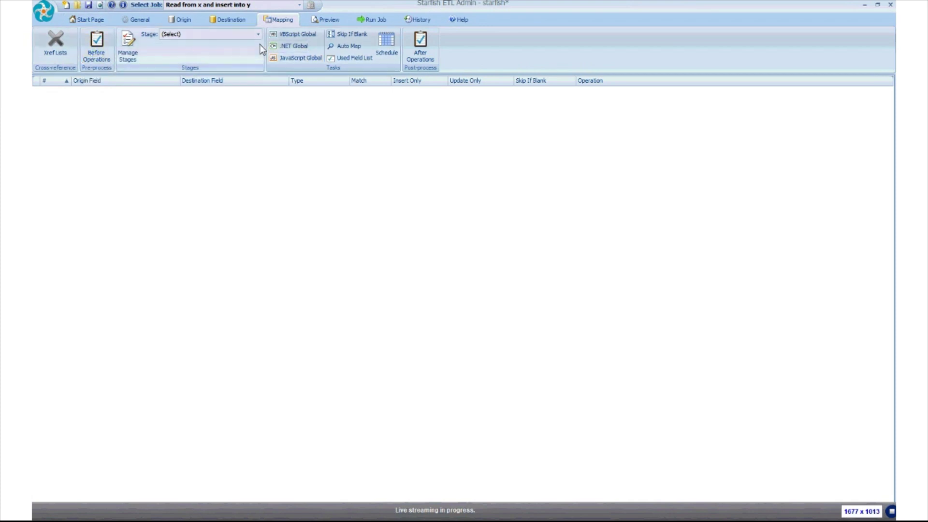
- Draft a pre-process action of type Variable/VBScript that executes Once Before Conn
{"action": "left_click", "coordinate": [95, 47]}
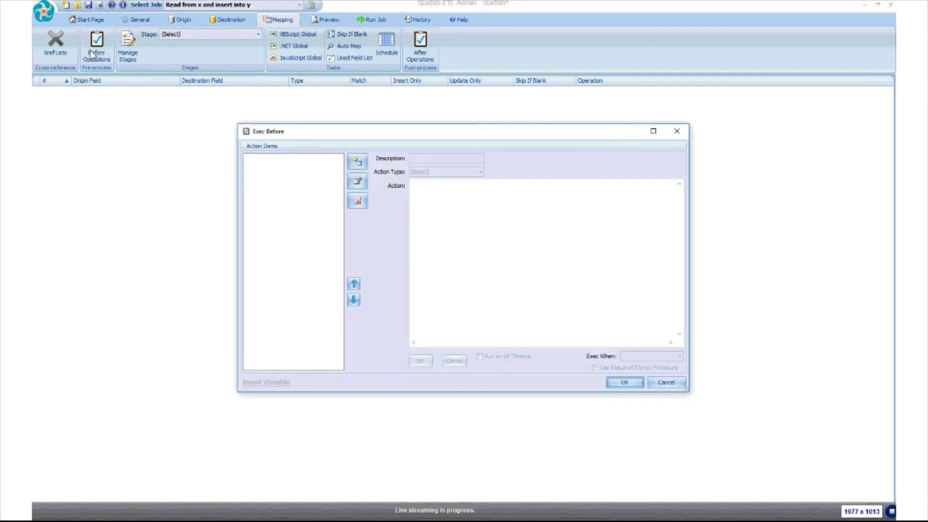
{"action": "left_click", "coordinate": [357, 164]}
{"action": "left_click", "coordinate": [479, 172]}
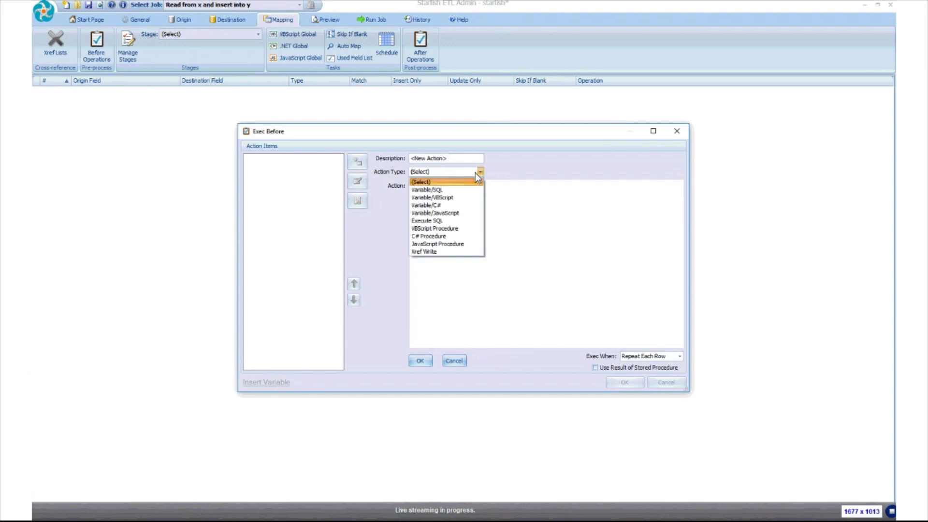
{"action": "left_click", "coordinate": [447, 199]}
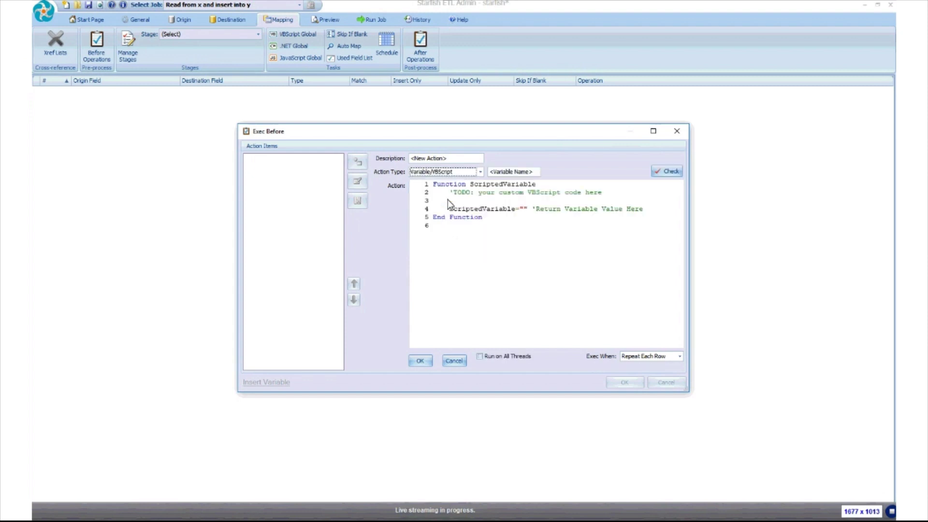
{"action": "left_click", "coordinate": [652, 357]}
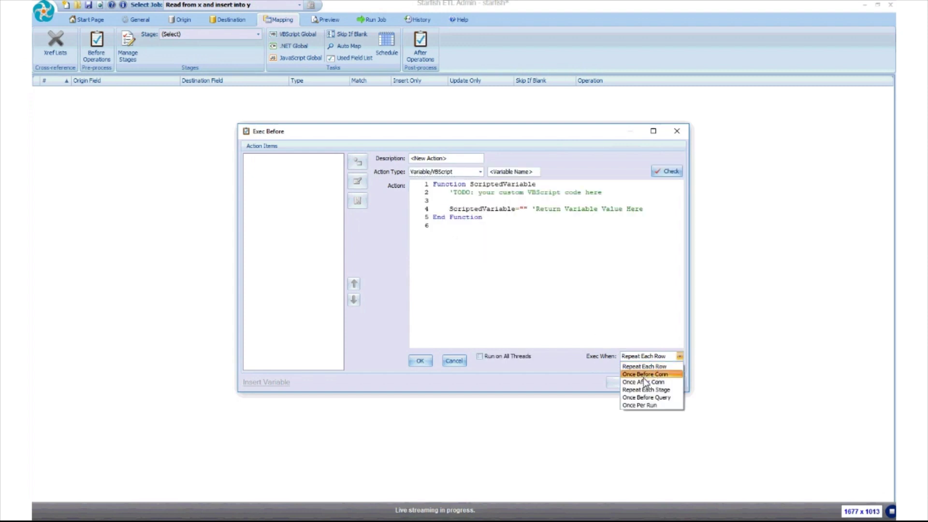
{"action": "left_click", "coordinate": [643, 377]}
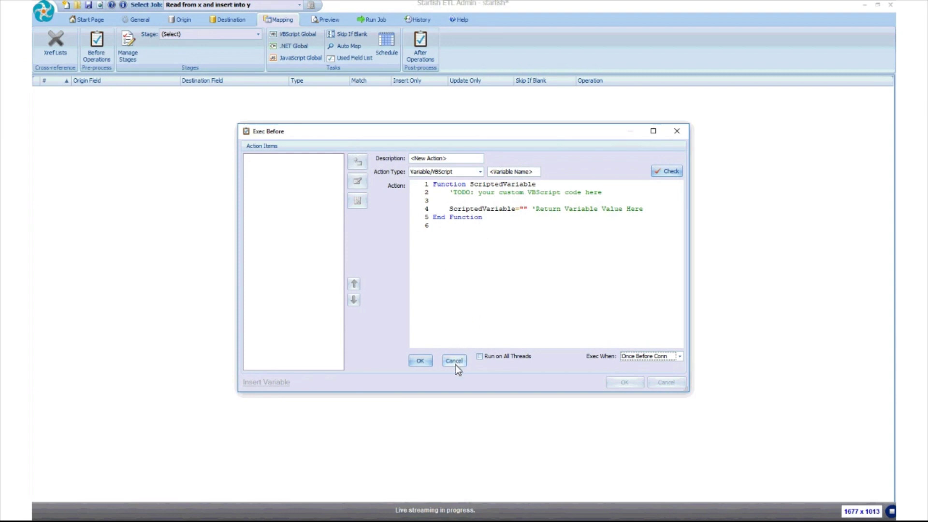
- Change the draft pre-process action to a VBScript Procedure executed Repeat Each Row, and discard it
{"action": "left_click", "coordinate": [480, 172]}
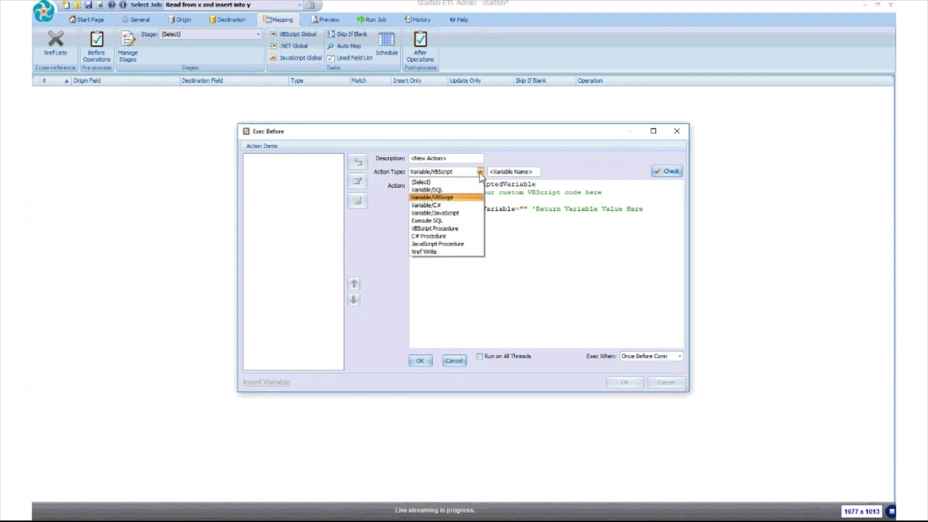
{"action": "left_click", "coordinate": [457, 228]}
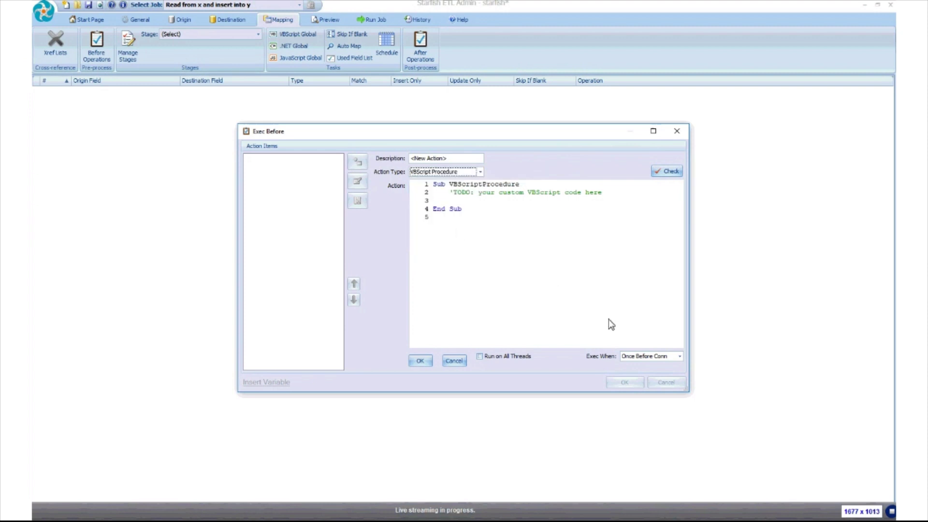
{"action": "left_click", "coordinate": [649, 356]}
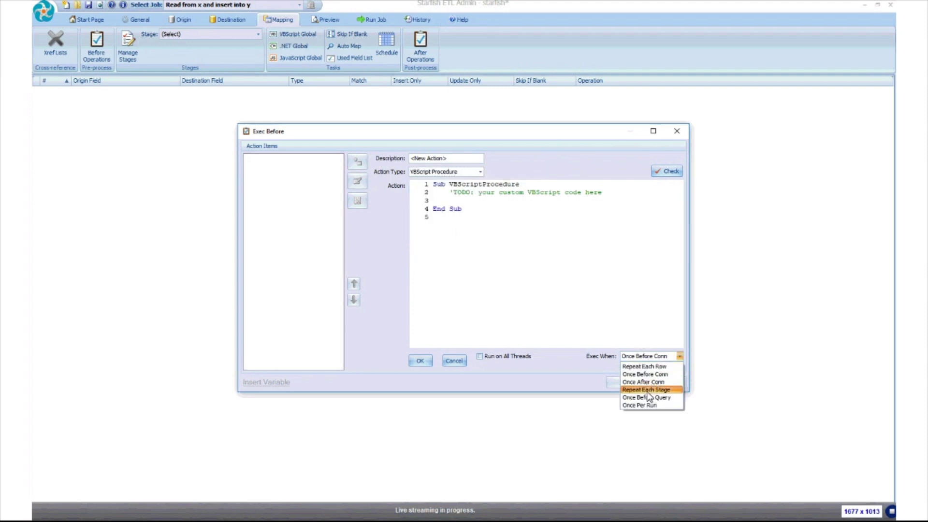
{"action": "left_click", "coordinate": [637, 367]}
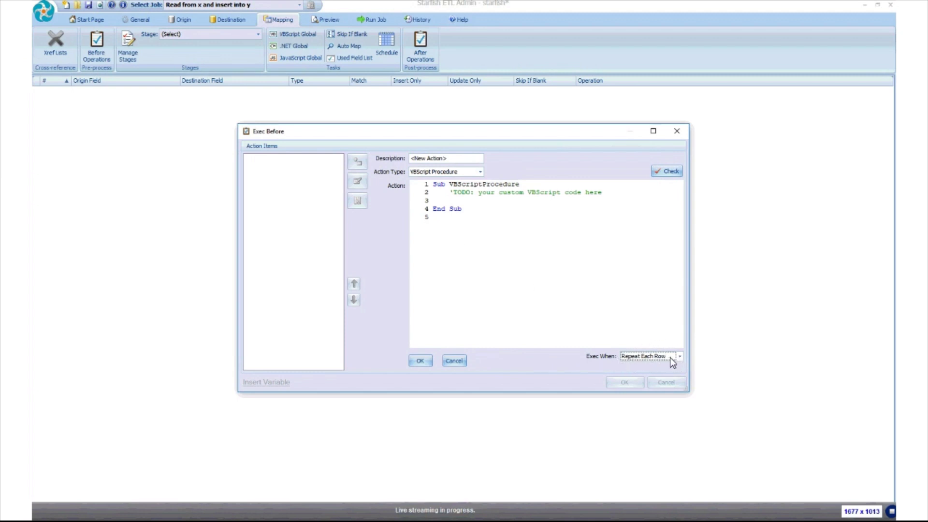
{"action": "left_click_drag", "start_coordinate": [637, 193], "coordinate": [453, 194]}
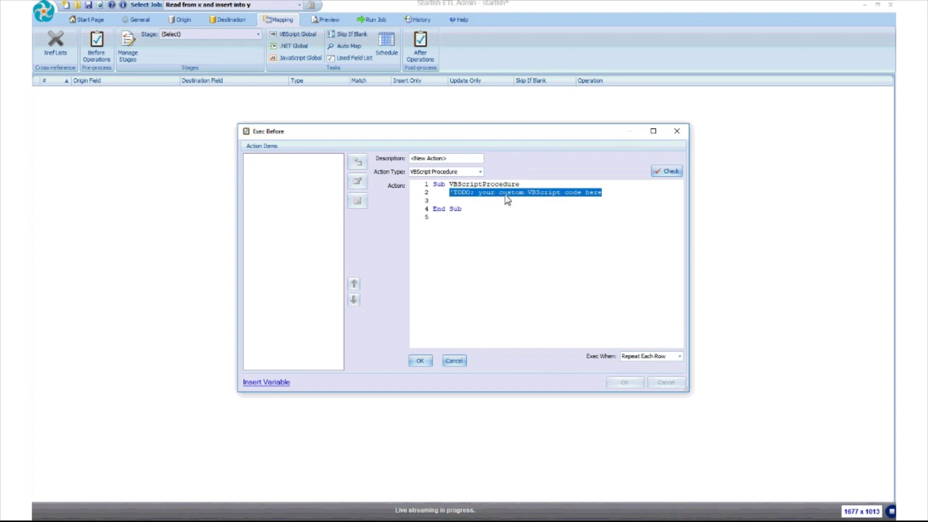
{"action": "left_click", "coordinate": [618, 197]}
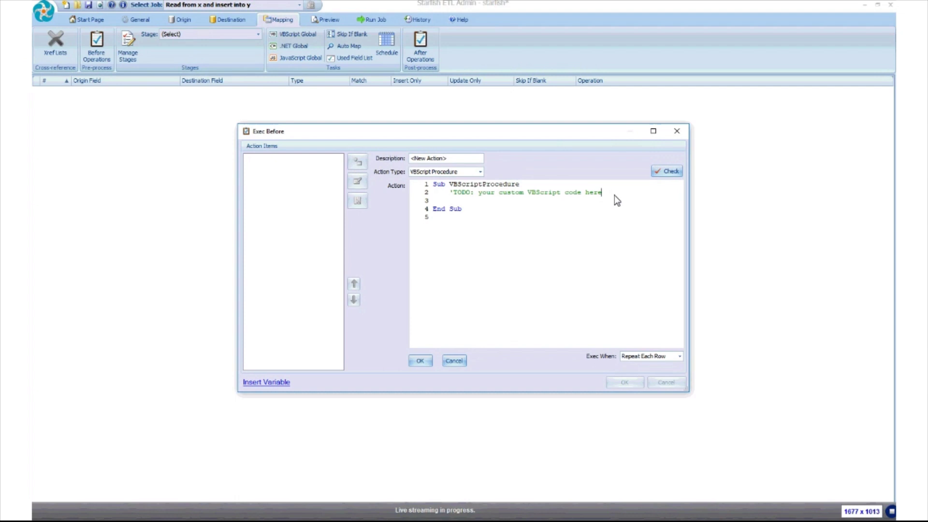
{"action": "left_click", "coordinate": [454, 362]}
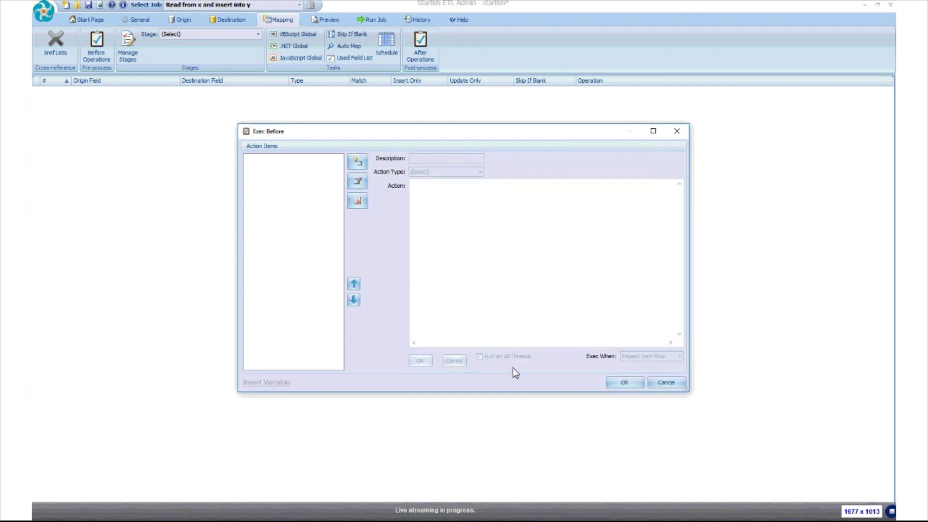
{"action": "left_click", "coordinate": [666, 383]}
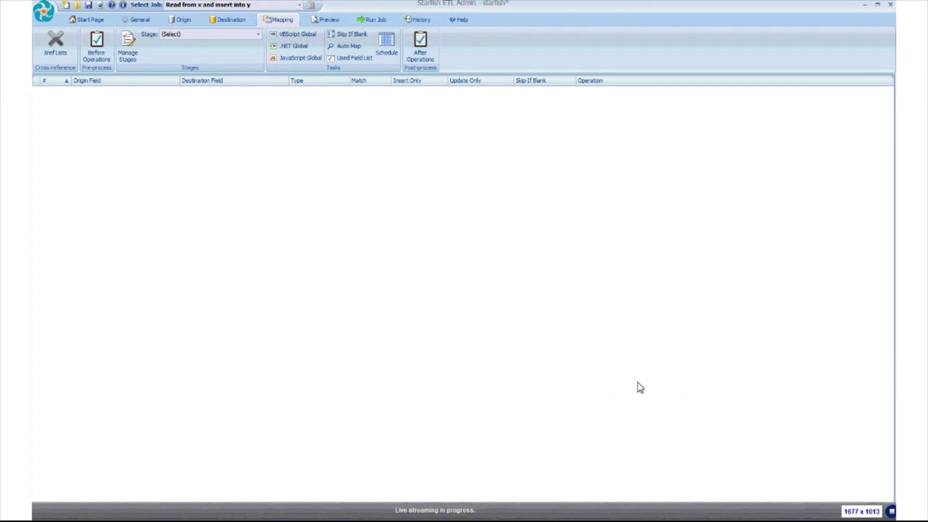
- Add a stage named Update/Insert Accounts with stage type Update/Insert on the Accounts table
{"action": "left_click", "coordinate": [207, 36]}
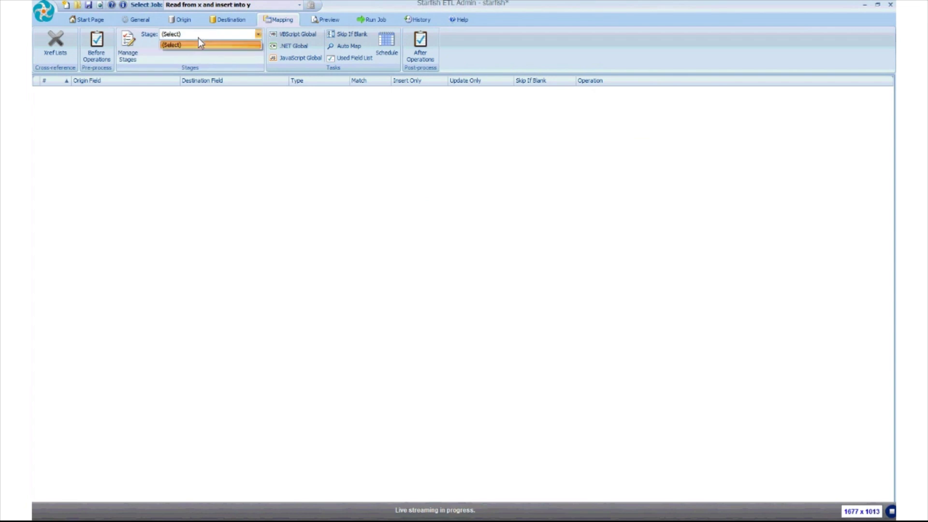
{"action": "left_click", "coordinate": [199, 34]}
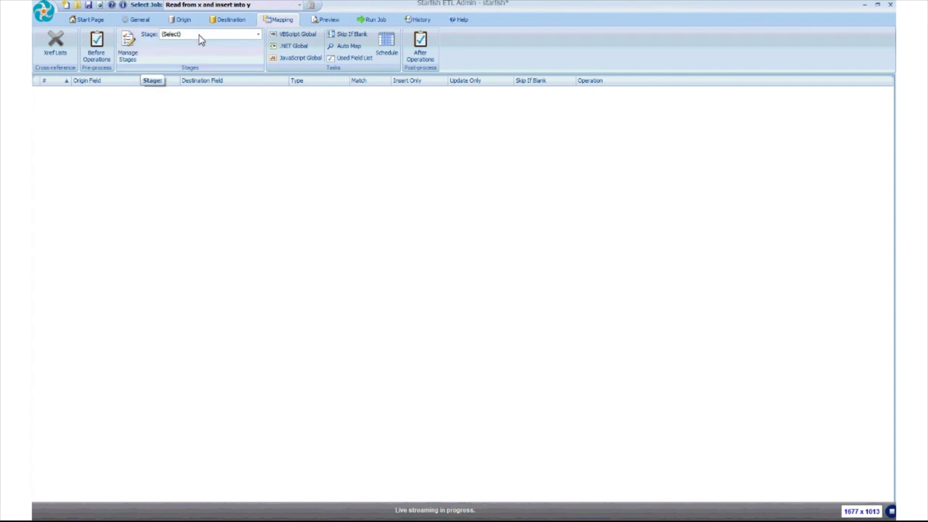
{"action": "left_click", "coordinate": [129, 48]}
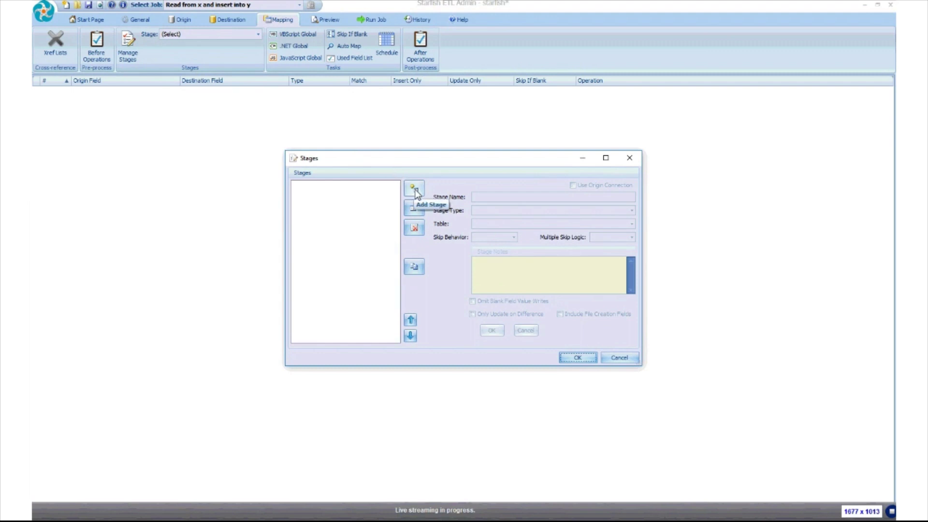
{"action": "left_click", "coordinate": [411, 190]}
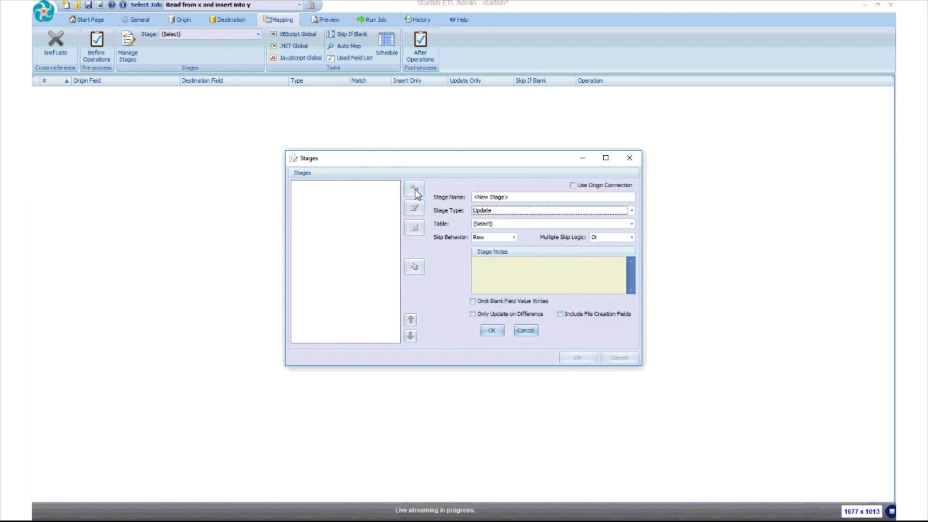
{"action": "left_click", "coordinate": [547, 199]}
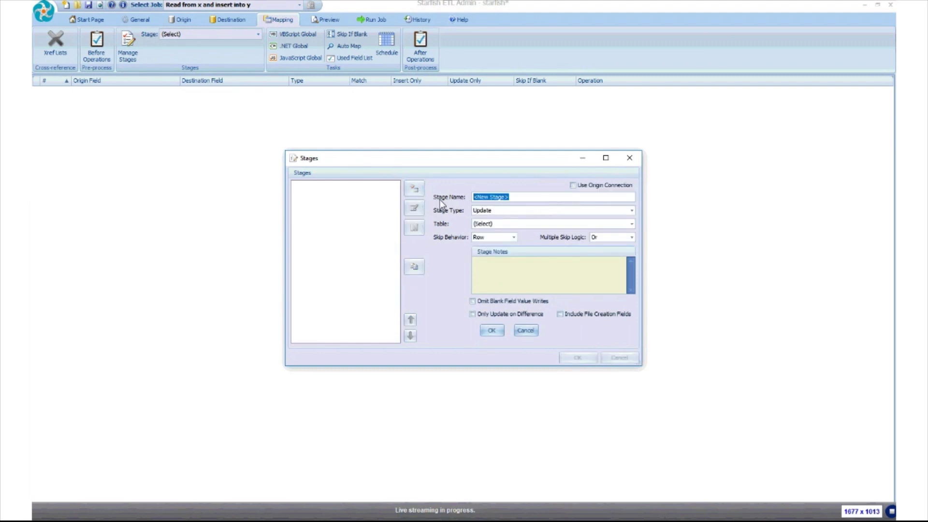
{"action": "type", "text": "Update/Insert Accounts"}
{"action": "left_click", "coordinate": [560, 211]}
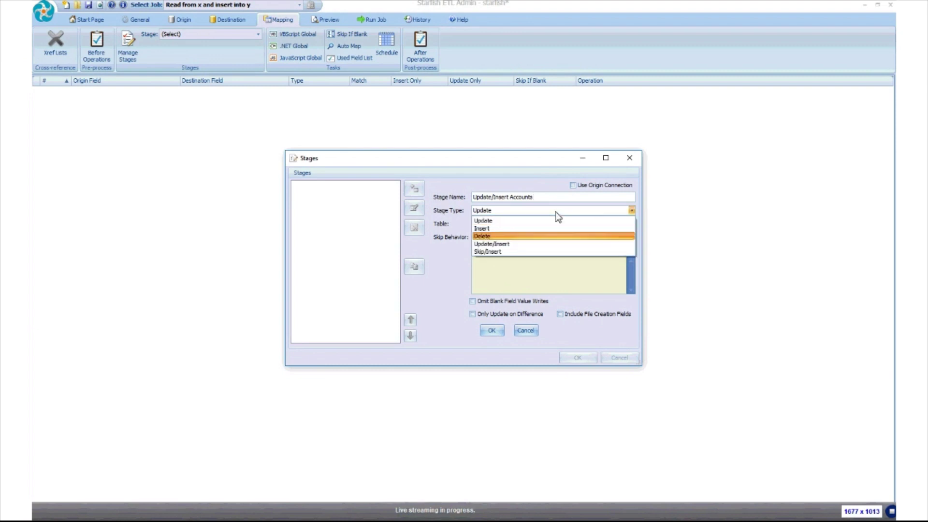
{"action": "left_click", "coordinate": [527, 245]}
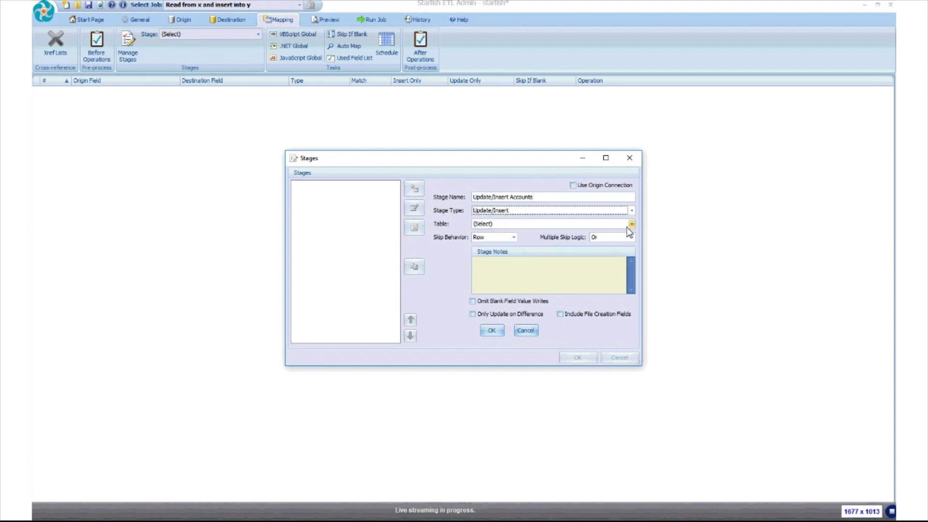
{"action": "left_click", "coordinate": [631, 224]}
{"action": "left_click", "coordinate": [515, 242]}
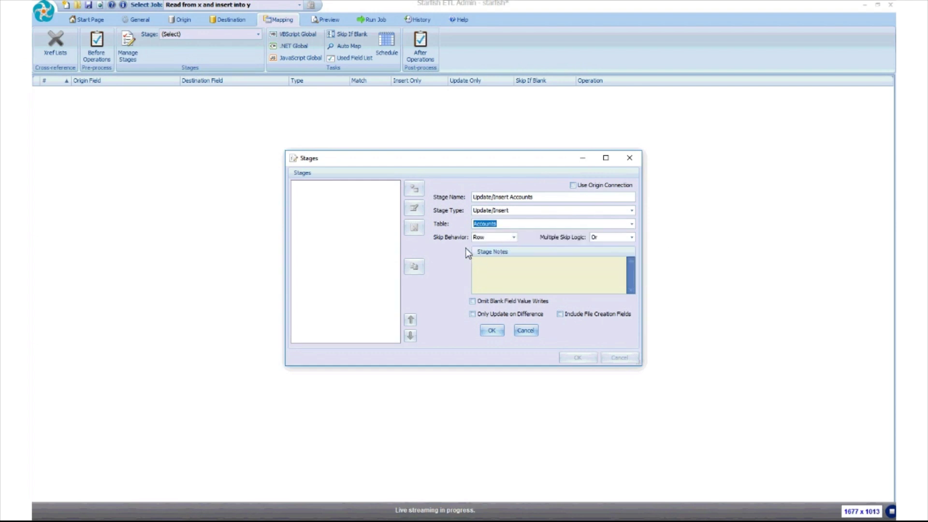
- Save the new stage with Row skip behavior and Or skip logic, and select it as the stage to map
{"action": "left_click", "coordinate": [483, 237]}
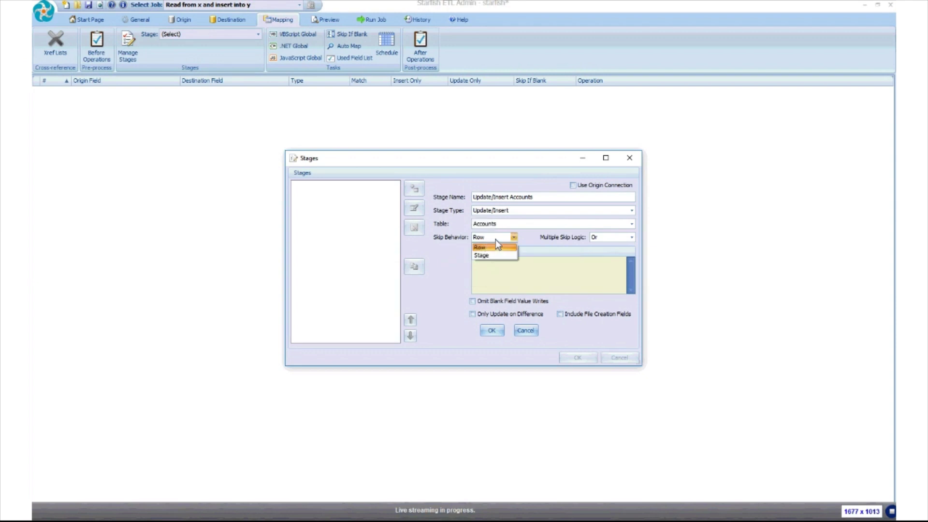
{"action": "left_click", "coordinate": [448, 246]}
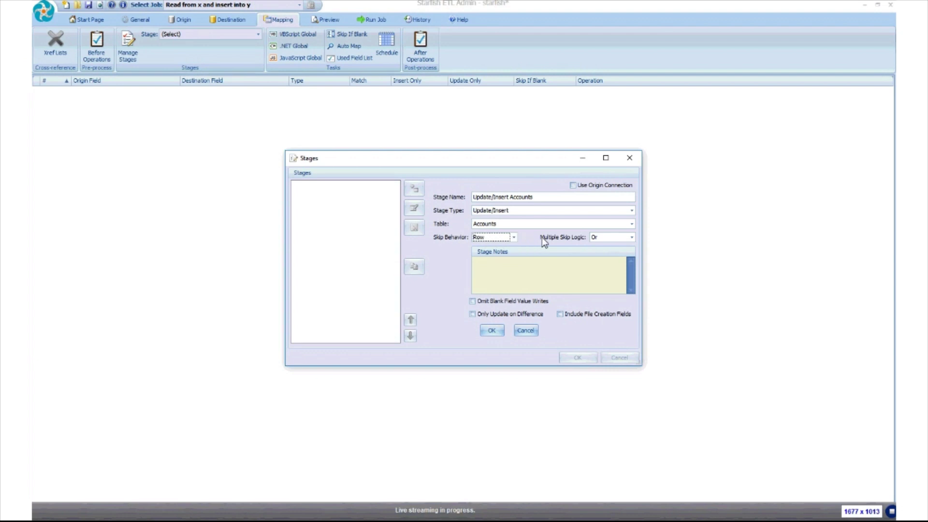
{"action": "left_click", "coordinate": [612, 238]}
{"action": "left_click", "coordinate": [491, 330]}
{"action": "left_click", "coordinate": [575, 357]}
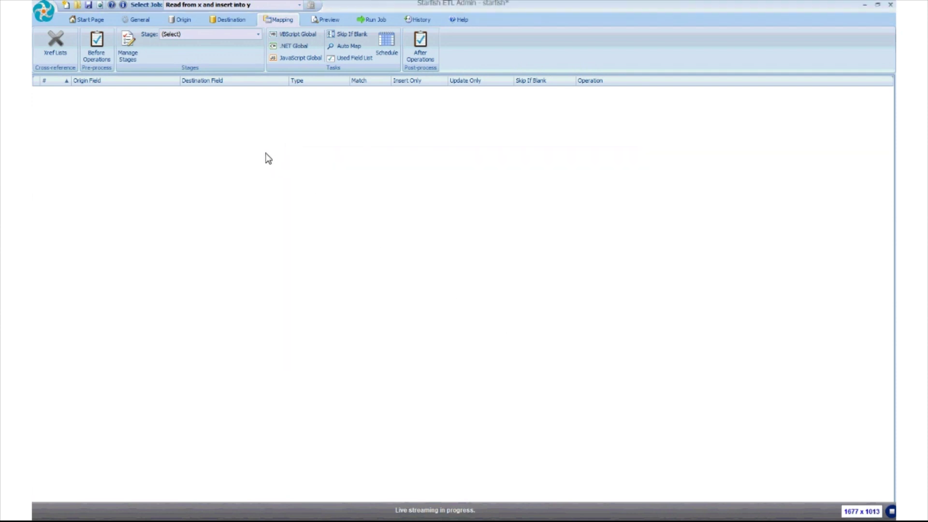
{"action": "left_click", "coordinate": [258, 34]}
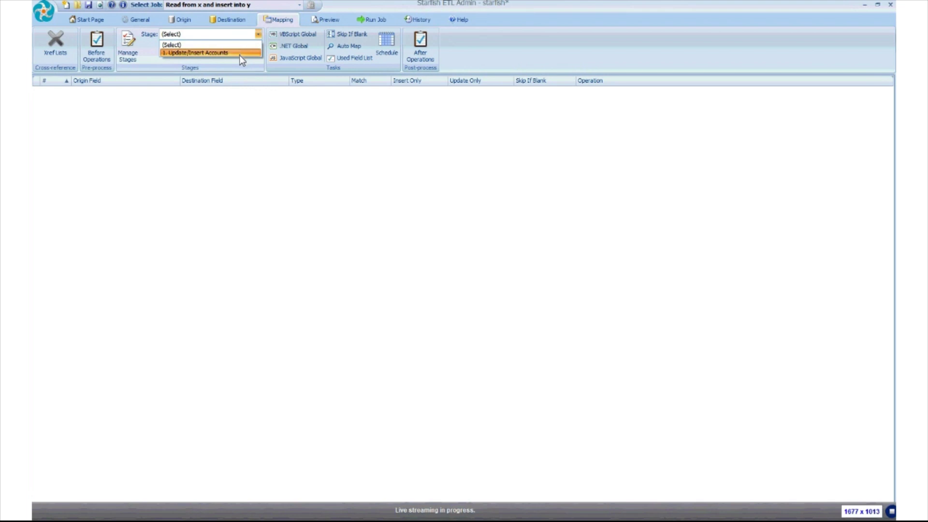
{"action": "left_click", "coordinate": [239, 54]}
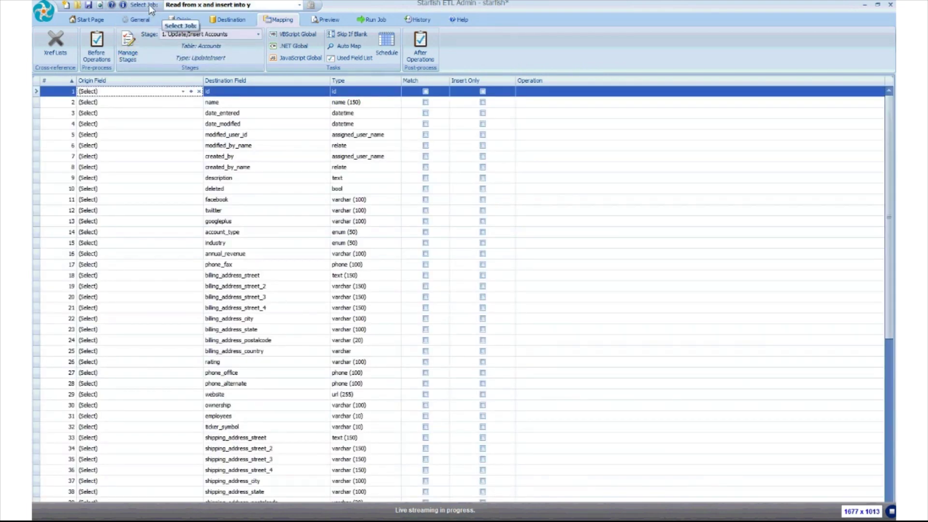
- Review the saved settings of the Update/Insert Accounts stage without changing them
{"action": "left_click", "coordinate": [136, 56]}
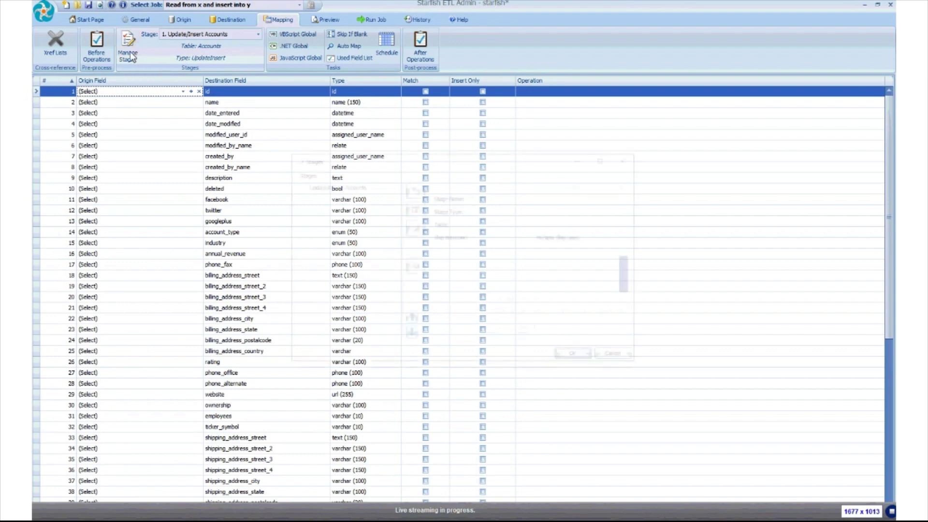
{"action": "left_click", "coordinate": [346, 188]}
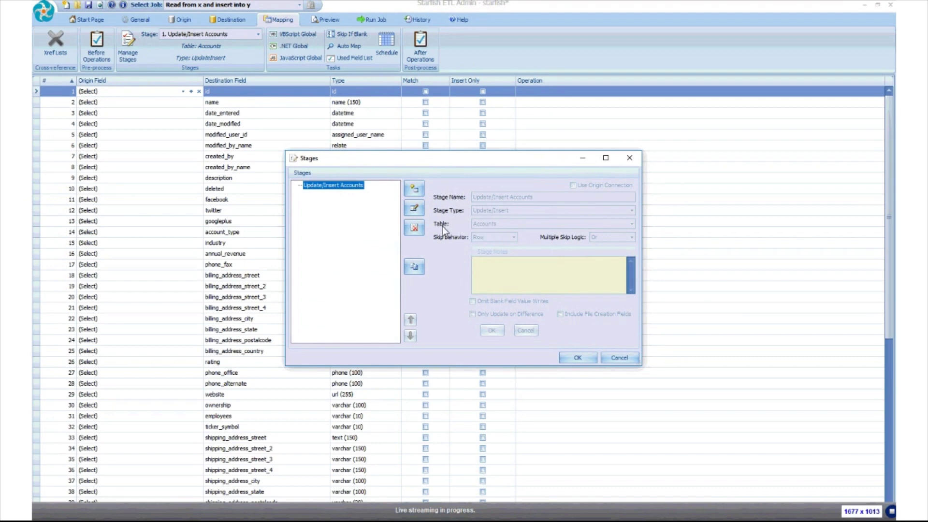
{"action": "left_click", "coordinate": [621, 361]}
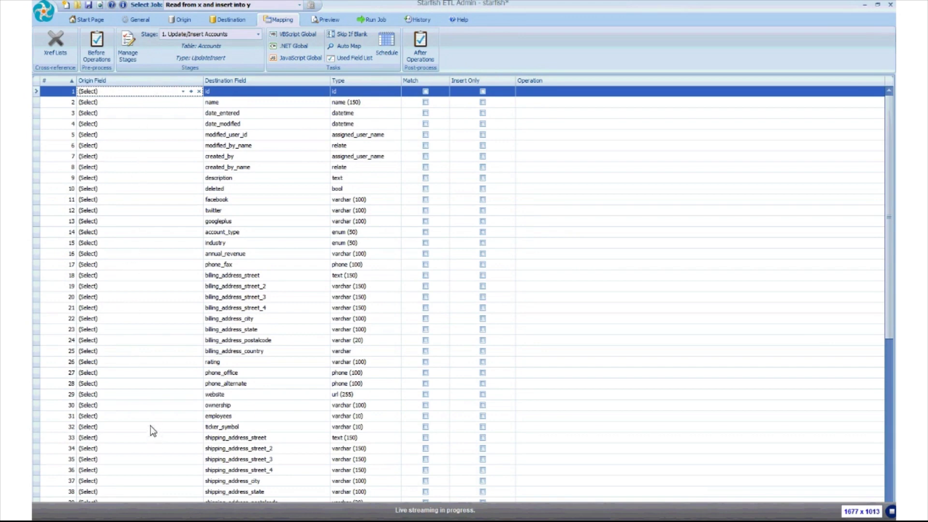
- Map the origin field id to the destination field id and mark it as the match field
{"action": "left_click", "coordinate": [132, 92]}
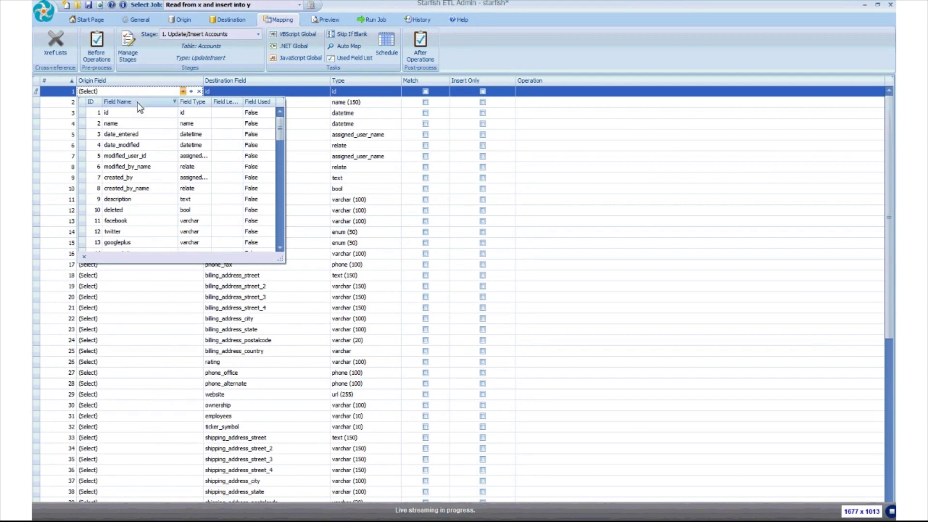
{"action": "left_click", "coordinate": [131, 114]}
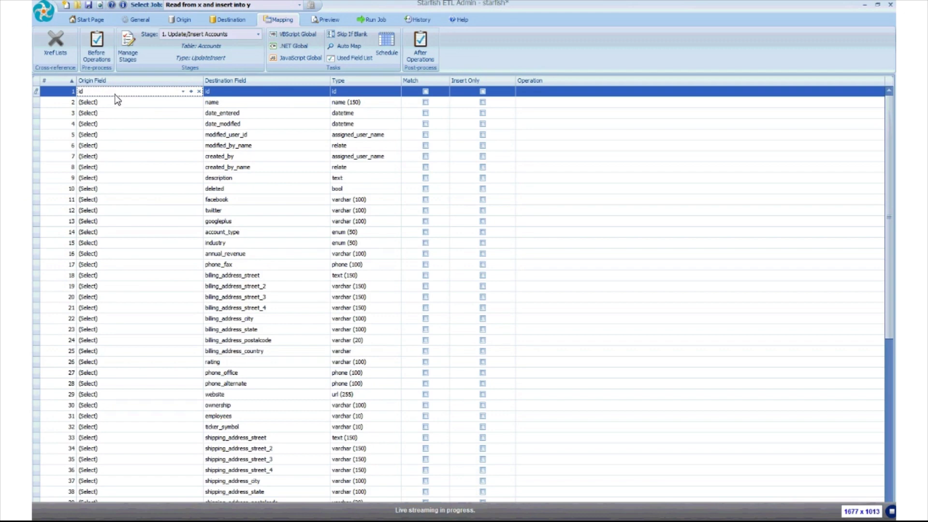
{"action": "left_click", "coordinate": [425, 91]}
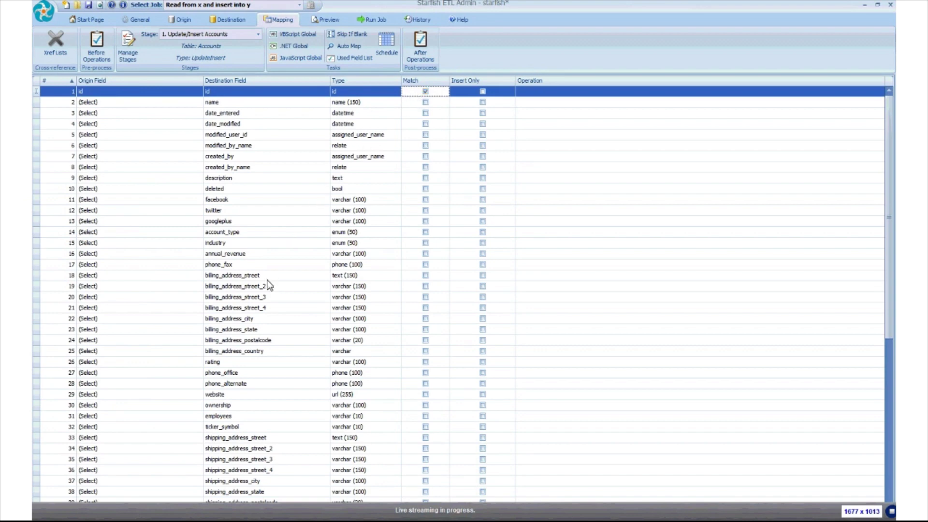
{"action": "left_click", "coordinate": [223, 233]}
{"action": "left_click", "coordinate": [230, 243]}
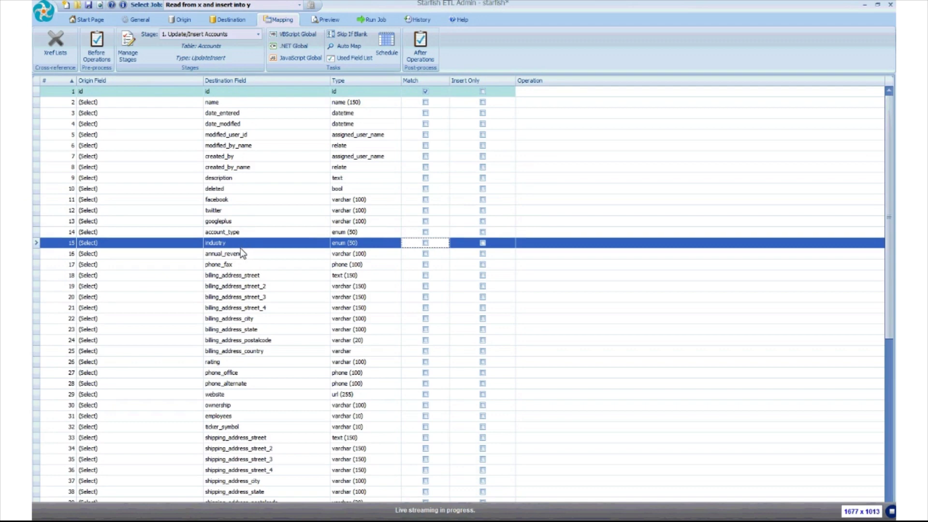
{"action": "left_click", "coordinate": [259, 233]}
{"action": "left_click", "coordinate": [236, 244]}
{"action": "key", "text": "Up"}
{"action": "key", "text": "Down"}
{"action": "key", "text": "Up"}
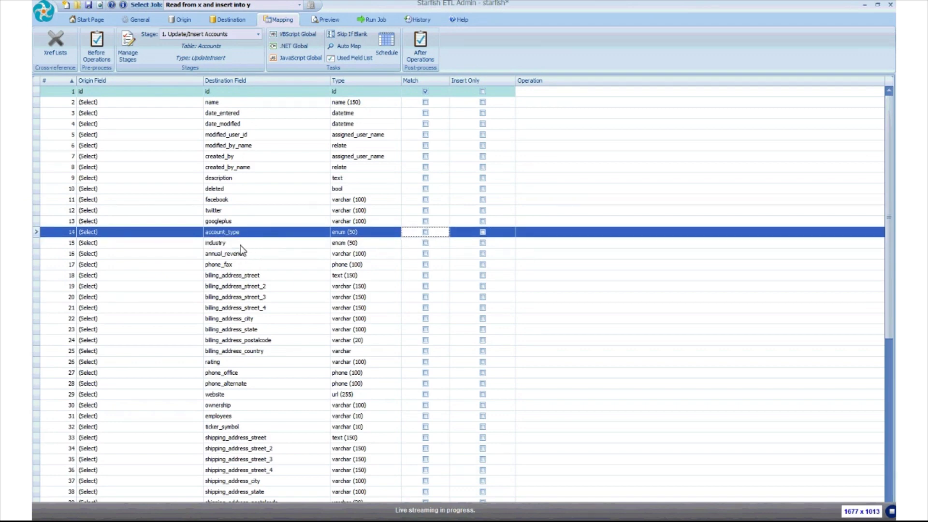
- Map the origin field account_type to the destination field industry
{"action": "key", "text": "Down"}
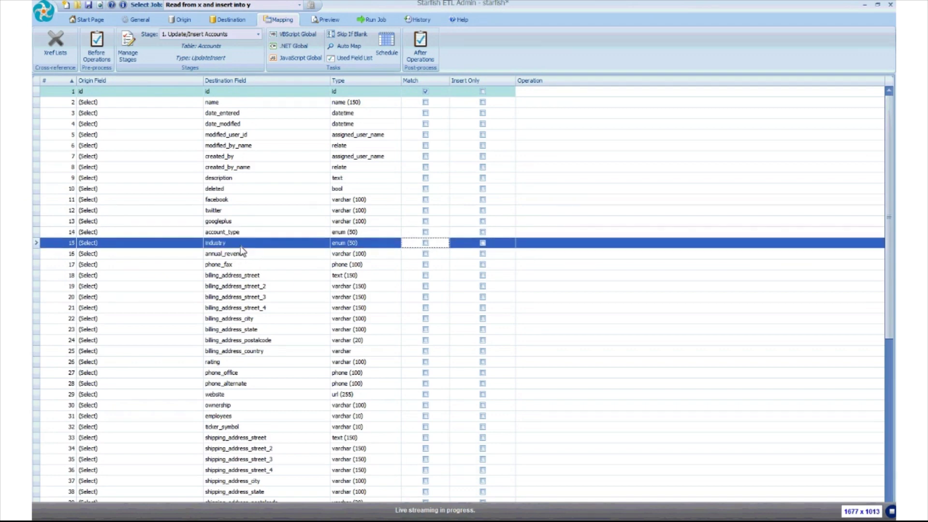
{"action": "left_click", "coordinate": [146, 245]}
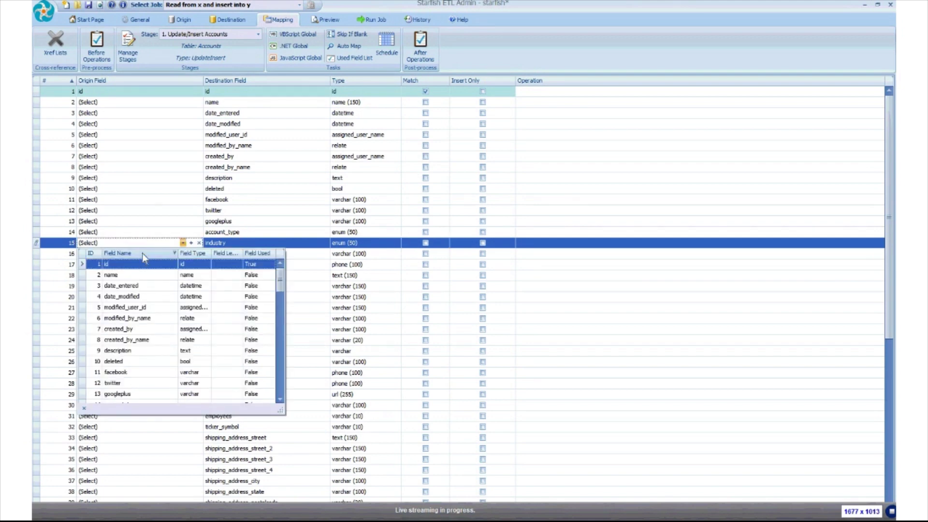
{"action": "left_click", "coordinate": [142, 253]}
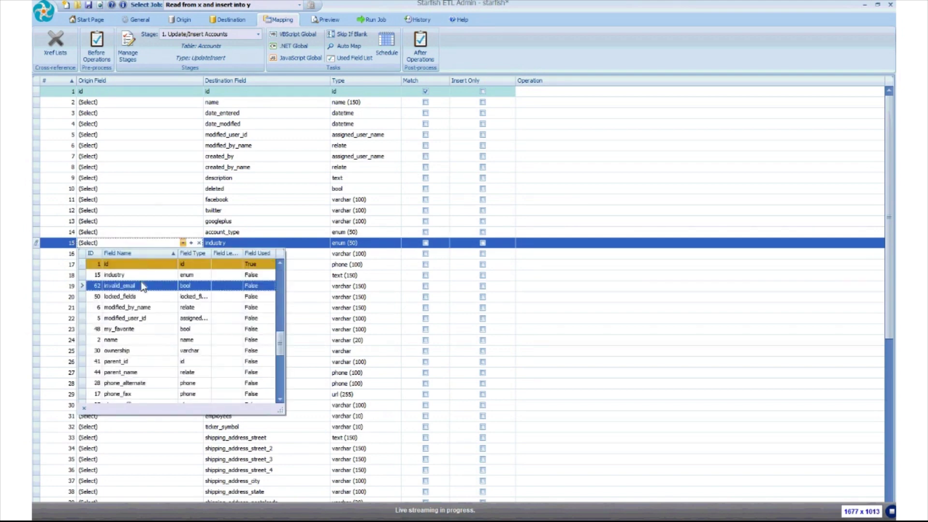
{"action": "scroll", "coordinate": [282, 341], "scroll_direction": "up", "scroll_amount": 8}
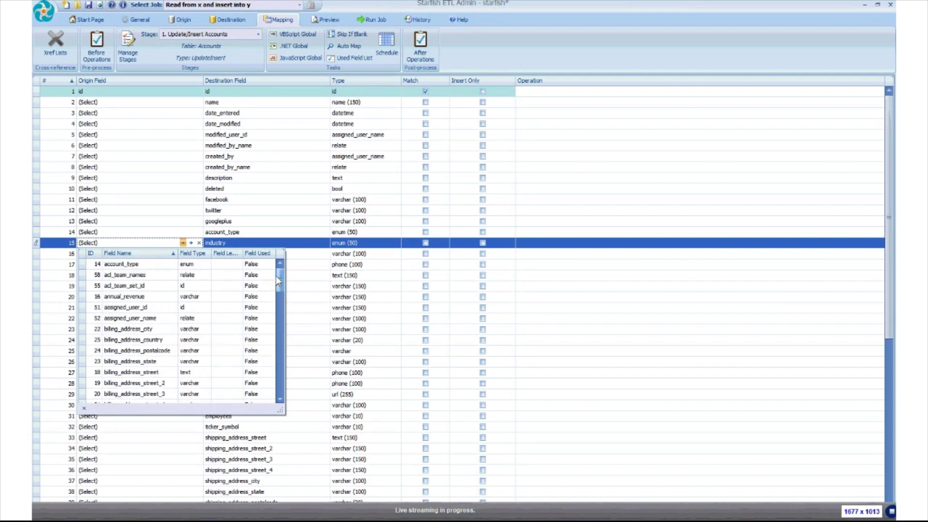
{"action": "left_click", "coordinate": [143, 264]}
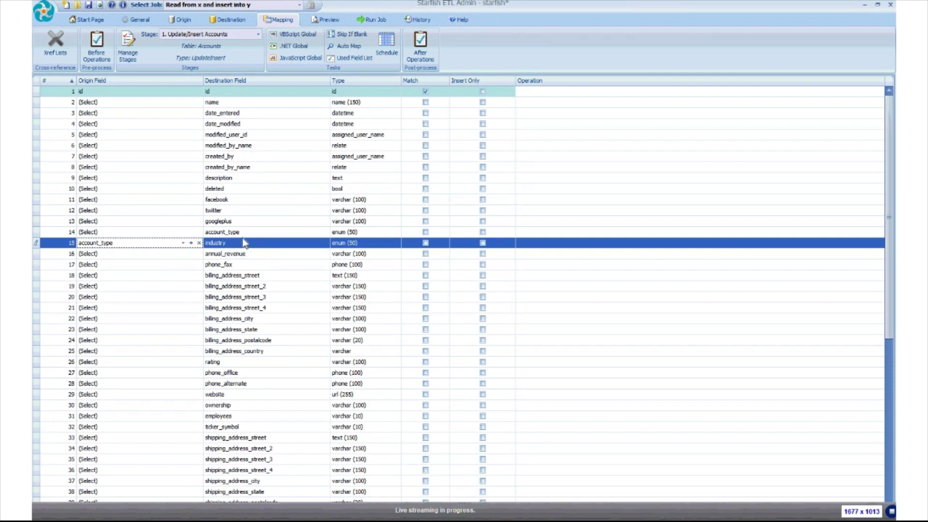
- Enable Omit Blank Field Value Writes for the Update/Insert Accounts stage, save it, and reselect that stage for mapping
{"action": "left_click", "coordinate": [133, 51]}
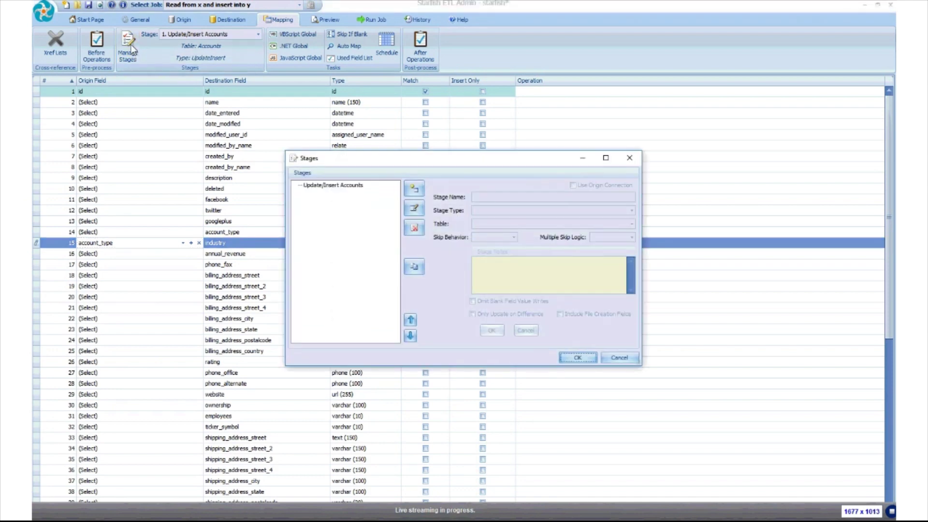
{"action": "left_click", "coordinate": [338, 185]}
{"action": "left_click", "coordinate": [414, 209]}
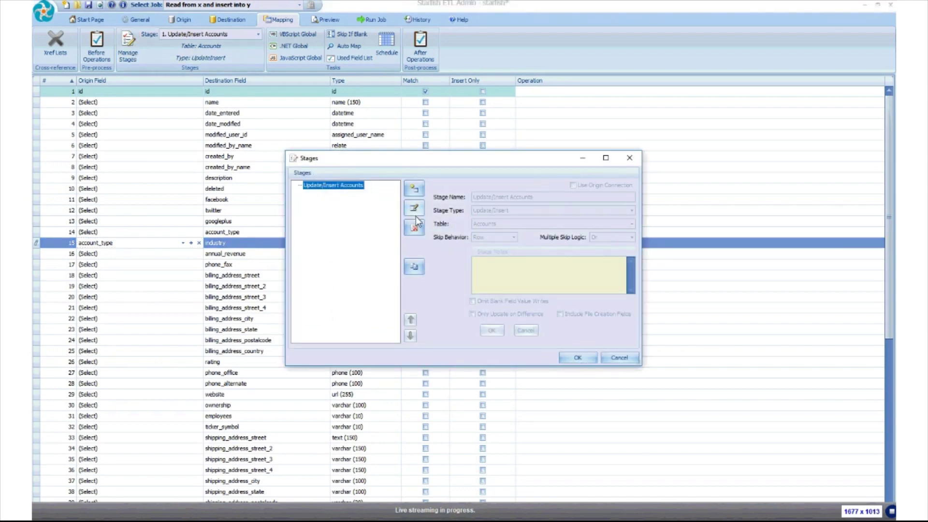
{"action": "left_click", "coordinate": [473, 300]}
{"action": "left_click", "coordinate": [491, 331]}
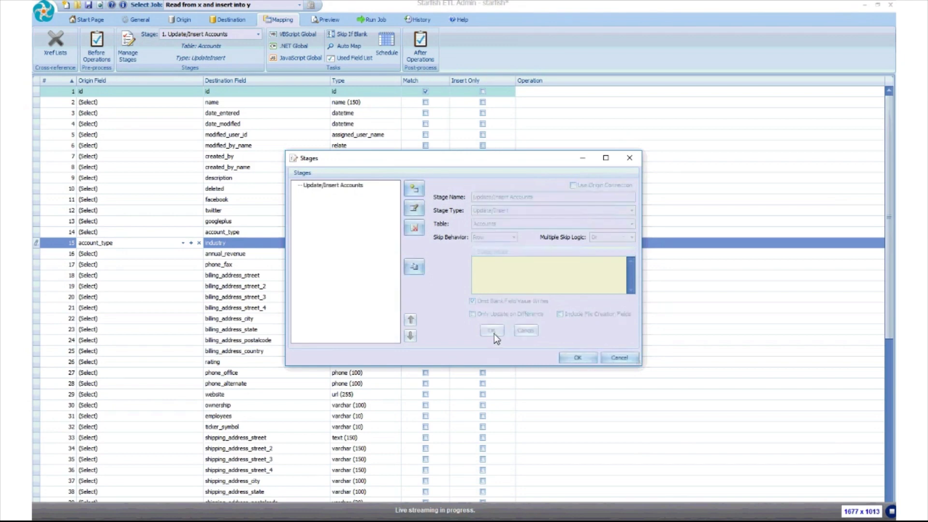
{"action": "left_click", "coordinate": [575, 358]}
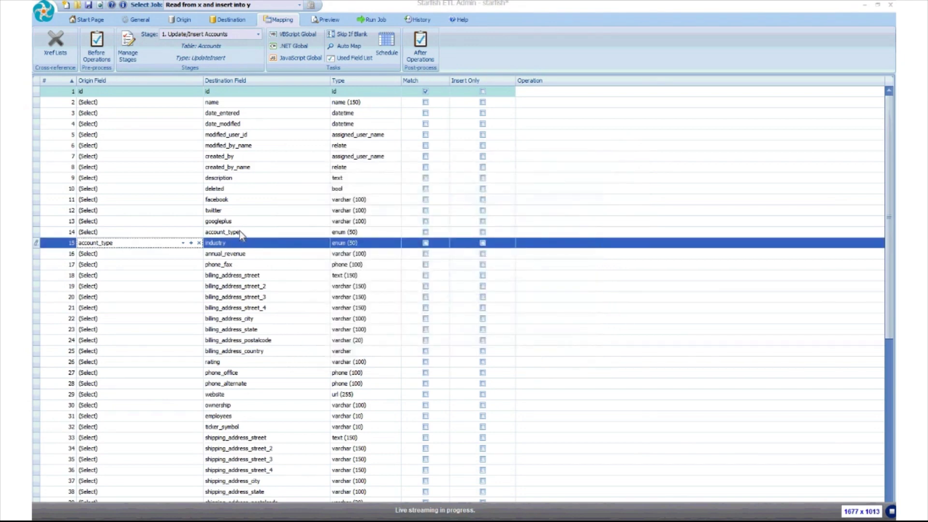
{"action": "left_click", "coordinate": [201, 37]}
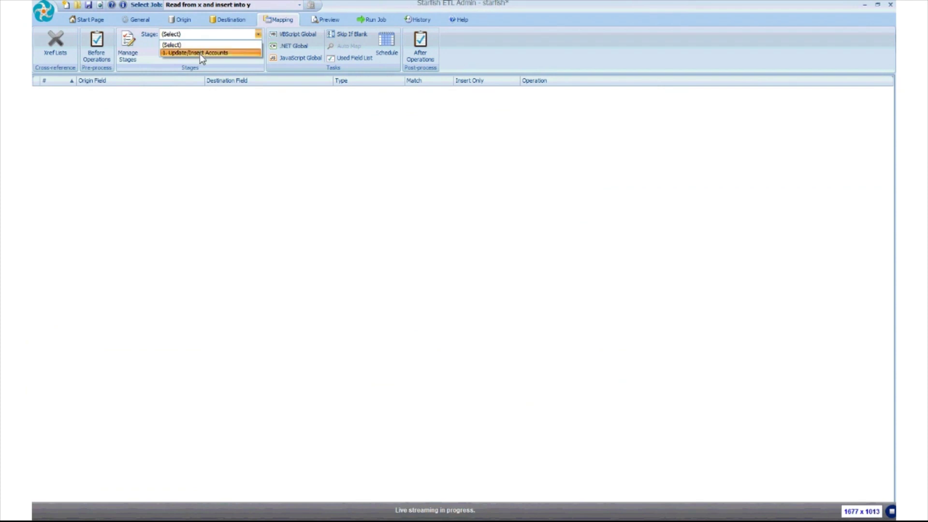
{"action": "left_click", "coordinate": [199, 54]}
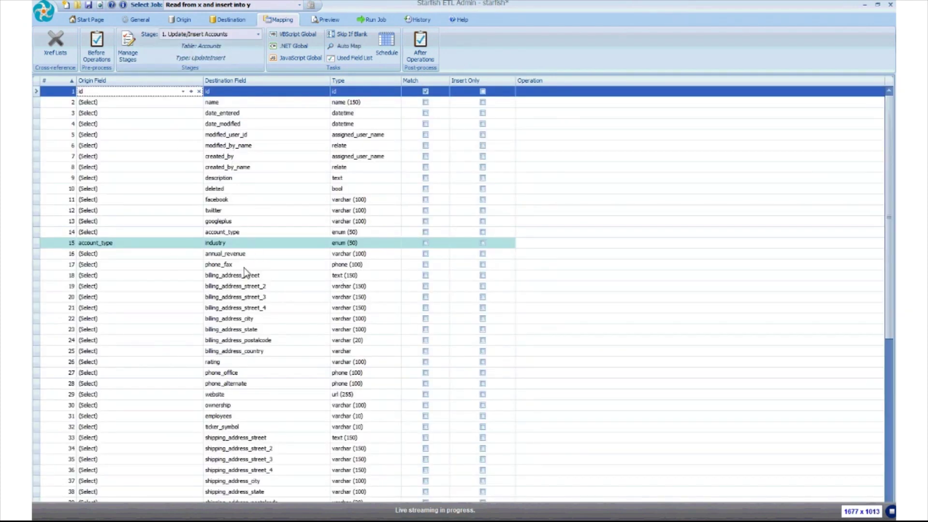
- Preview the job's first row and check the destination results for industry and #Action
{"action": "left_click", "coordinate": [324, 19]}
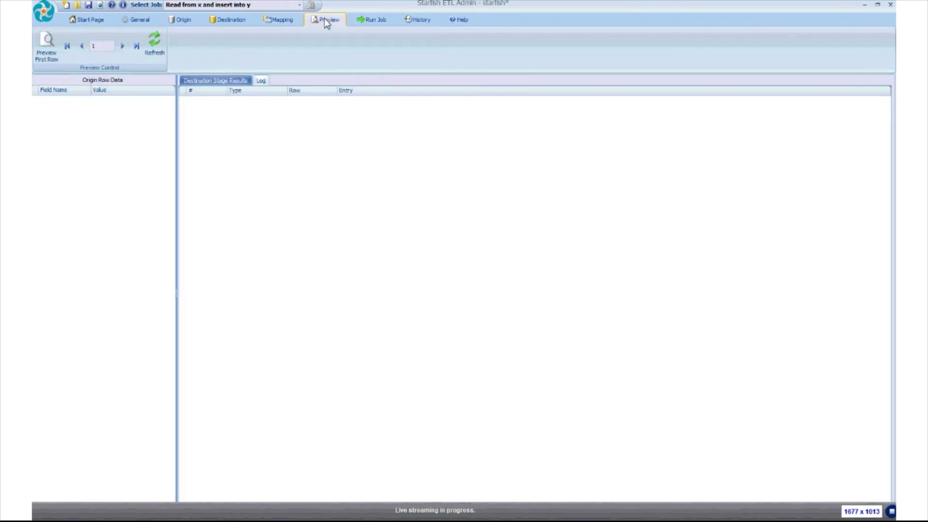
{"action": "left_click", "coordinate": [47, 49]}
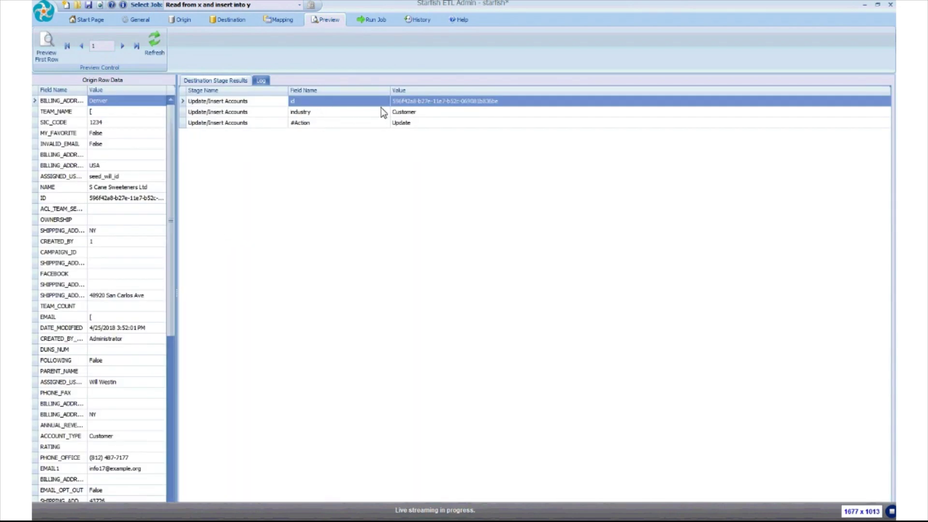
{"action": "left_click", "coordinate": [326, 116]}
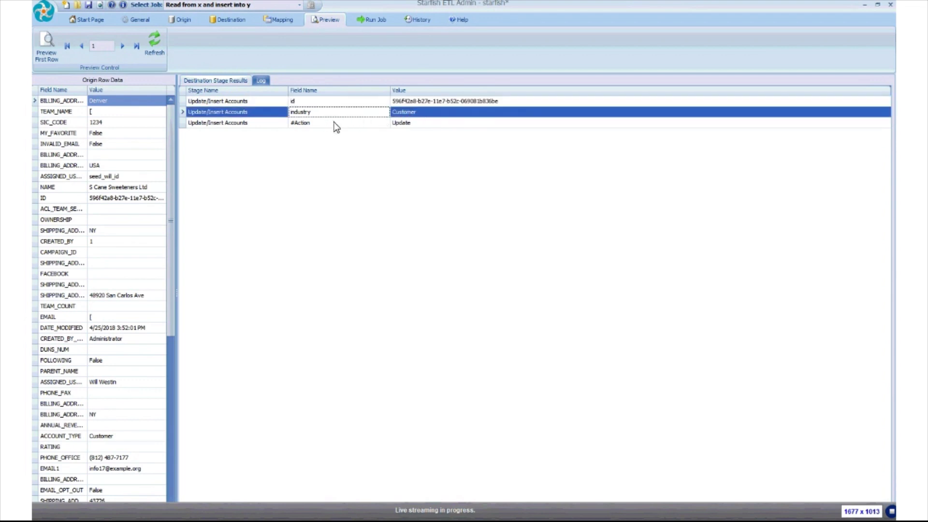
{"action": "left_click", "coordinate": [416, 125]}
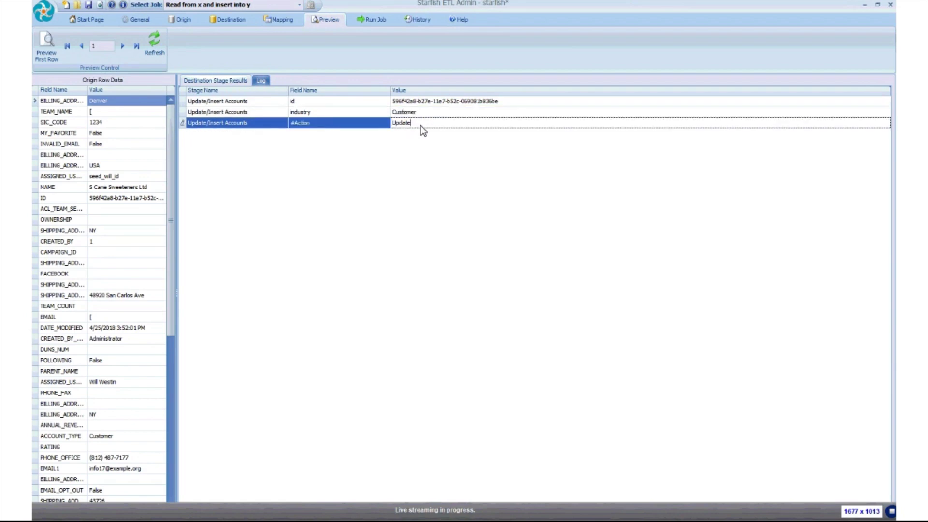
- Examine the preview log for the id and industry mapping entries and the posted Update/Insert Accounts action
{"action": "left_click", "coordinate": [261, 80]}
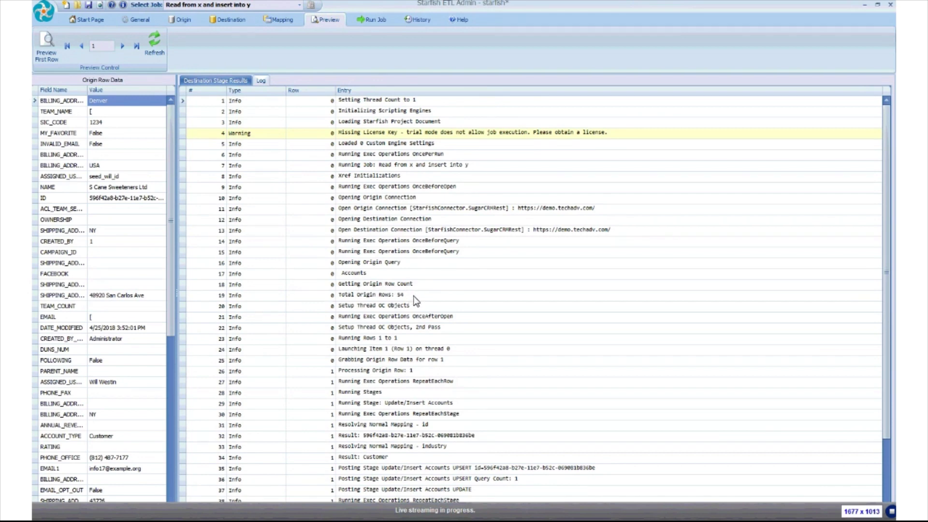
{"action": "left_click", "coordinate": [309, 361]}
{"action": "scroll", "coordinate": [308, 366], "scroll_direction": "down", "scroll_amount": 2}
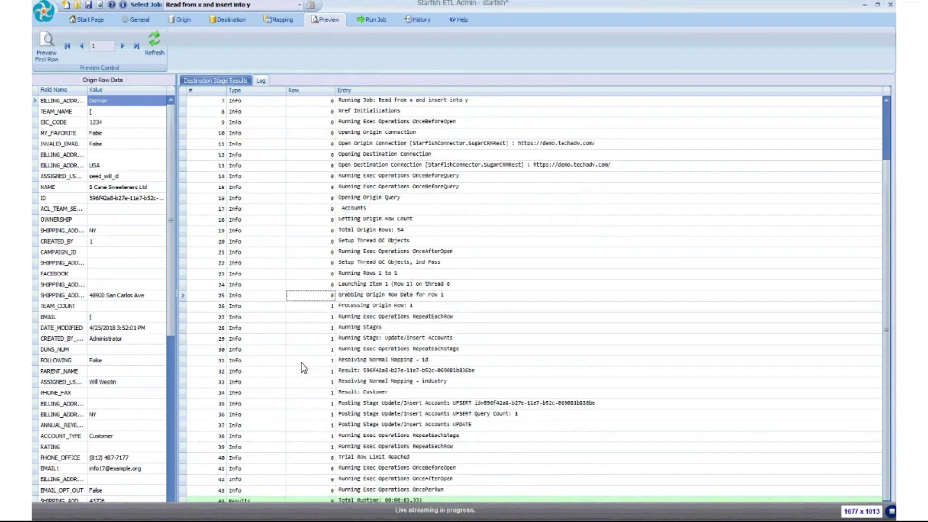
{"action": "left_click", "coordinate": [412, 361]}
{"action": "left_click", "coordinate": [412, 361]}
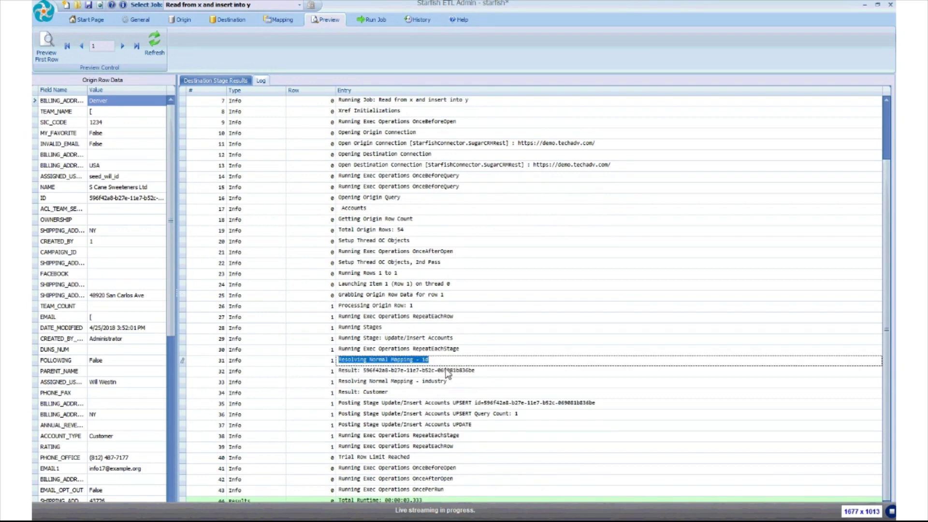
{"action": "left_click", "coordinate": [456, 382]}
{"action": "left_click_drag", "start_coordinate": [456, 382], "coordinate": [349, 387]}
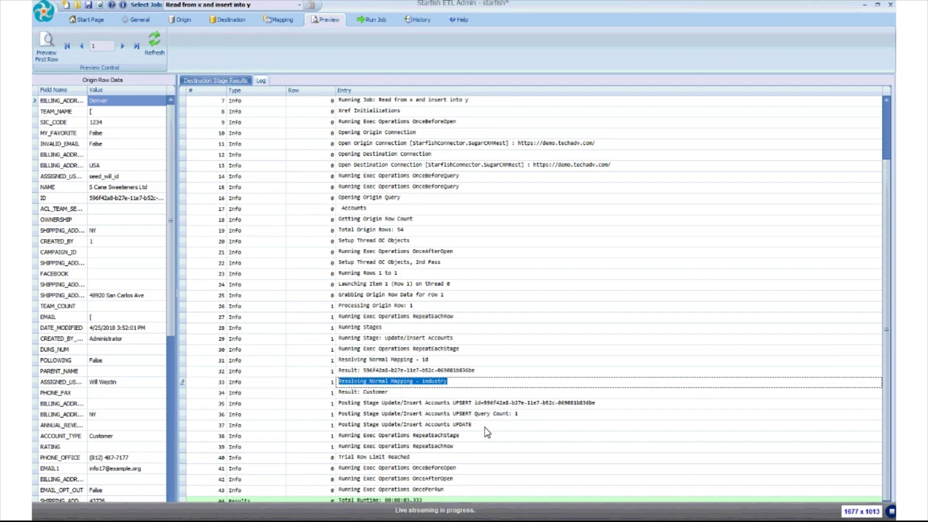
{"action": "double_click", "coordinate": [463, 425]}
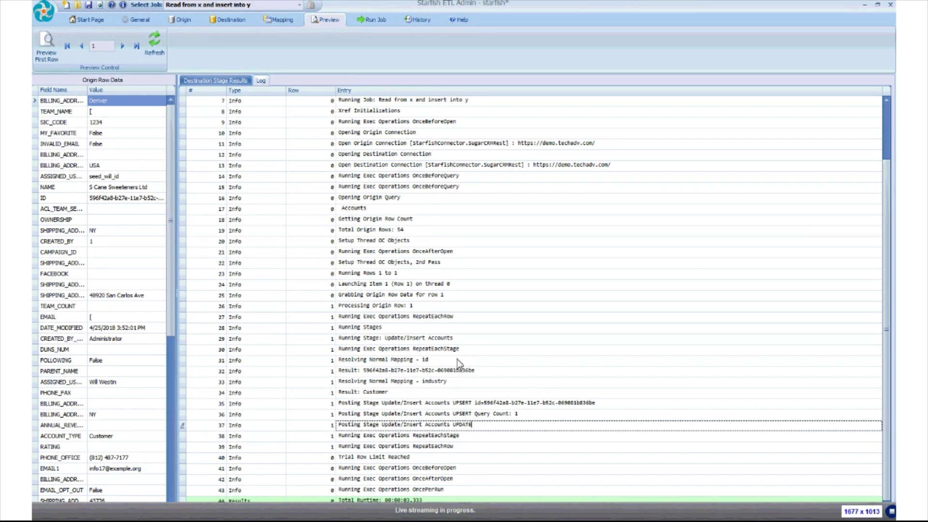
- Run the job with the logging level set to High and processing ending after row 1
{"action": "left_click", "coordinate": [375, 22]}
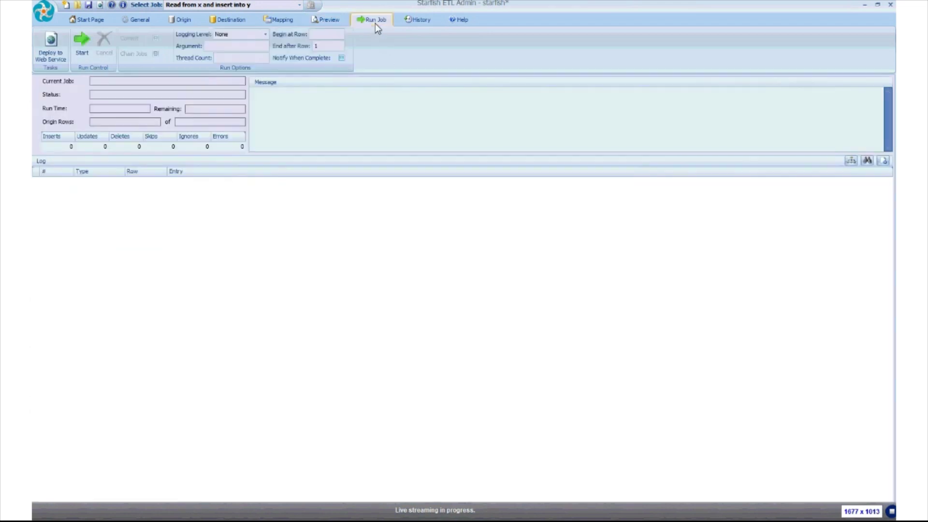
{"action": "left_click", "coordinate": [265, 34]}
{"action": "left_click", "coordinate": [223, 60]}
{"action": "left_click", "coordinate": [315, 47]}
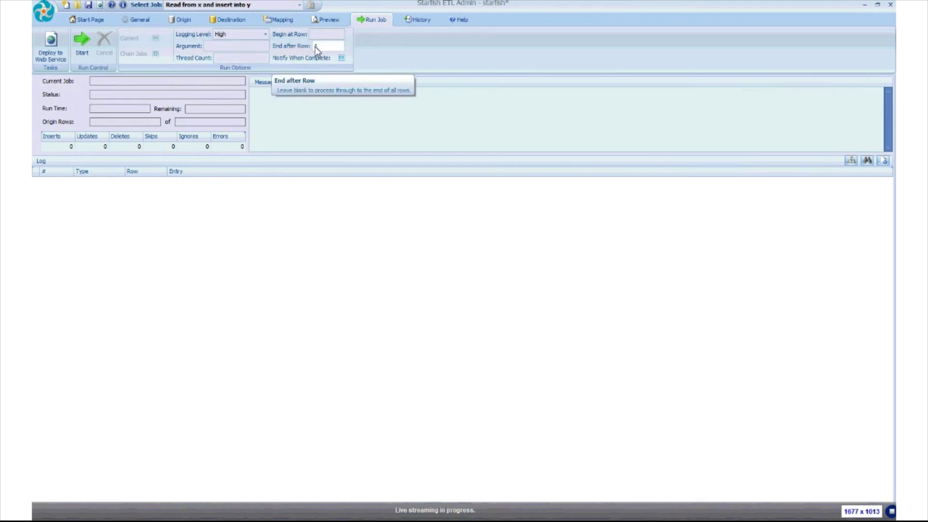
{"action": "type", "text": "1"}
{"action": "left_click", "coordinate": [82, 48]}
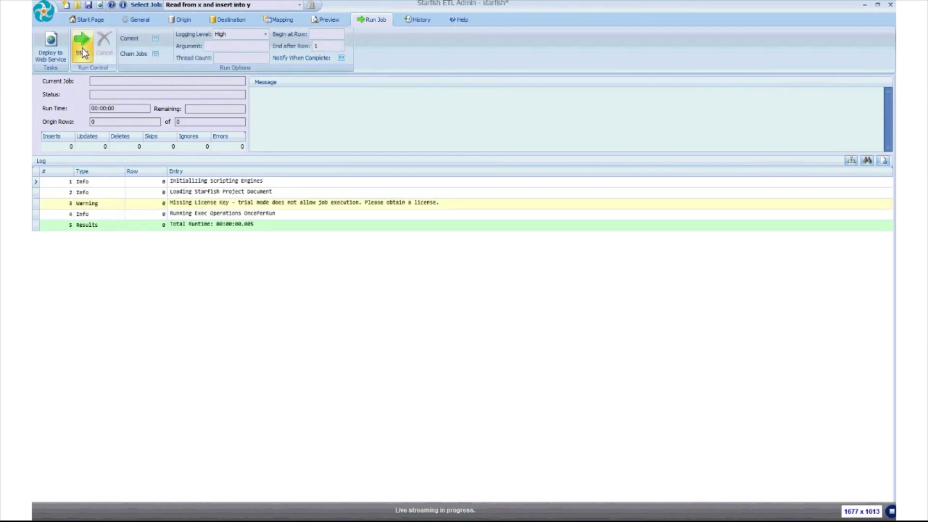